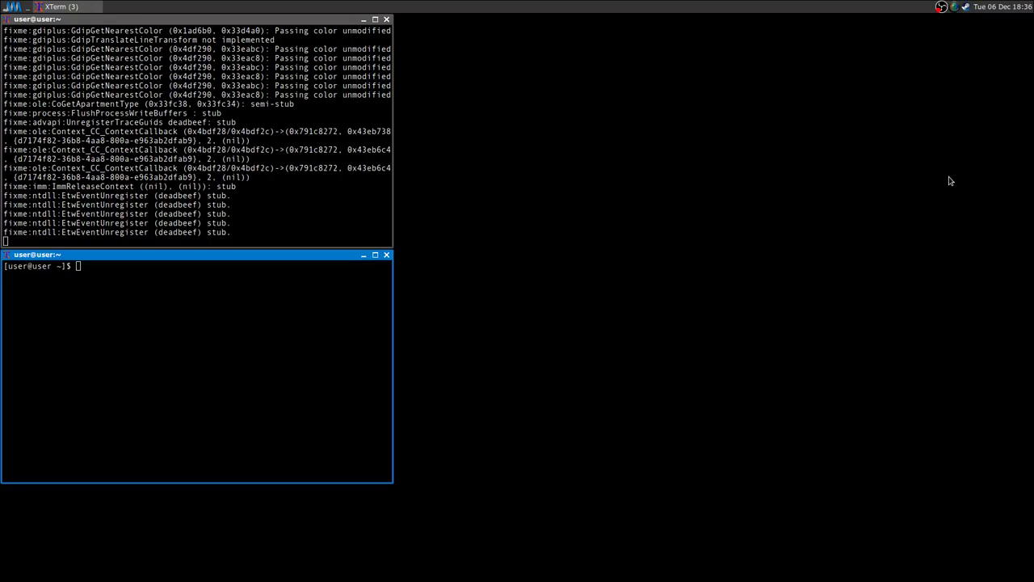
In the lower terminal, start a cd path to .wineprefix/memoria/drive_c/ using Tab completion
click(270, 377)
text(cd .winep)
key(Tab)
text(ame)
key(BackSpace)
key(BackSpace)
key(BackSpace)
text(memor)
key(Tab)
text(dr)
key(Tab)
Extend the path through SteamLibrary/steamapps/common/Memoria/_CommonRedist/ without running it
text(S)
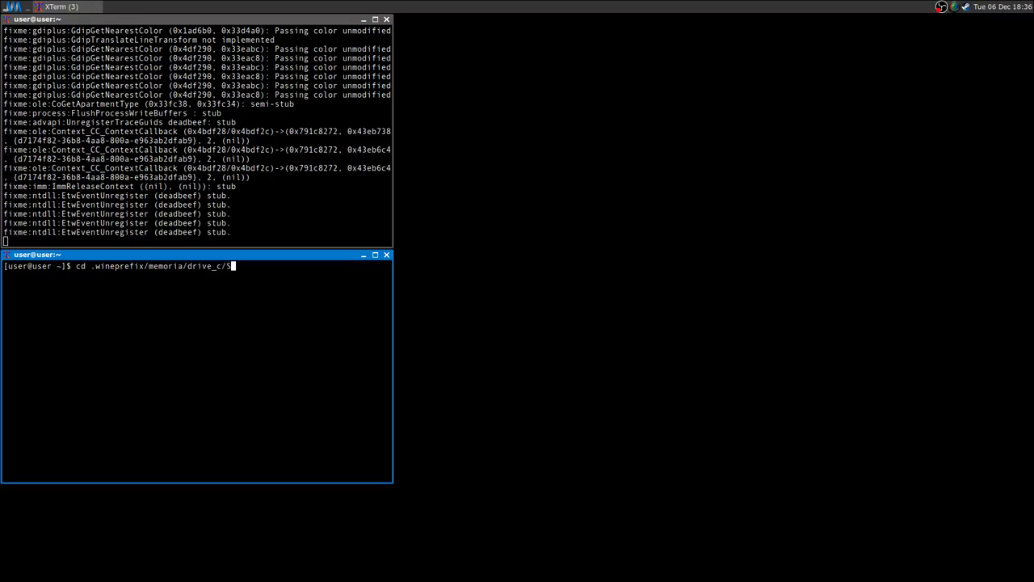
key(Tab)
text(steama)
key(Tab)
text(co)
key(Tab)
text(M)
key(Tab)
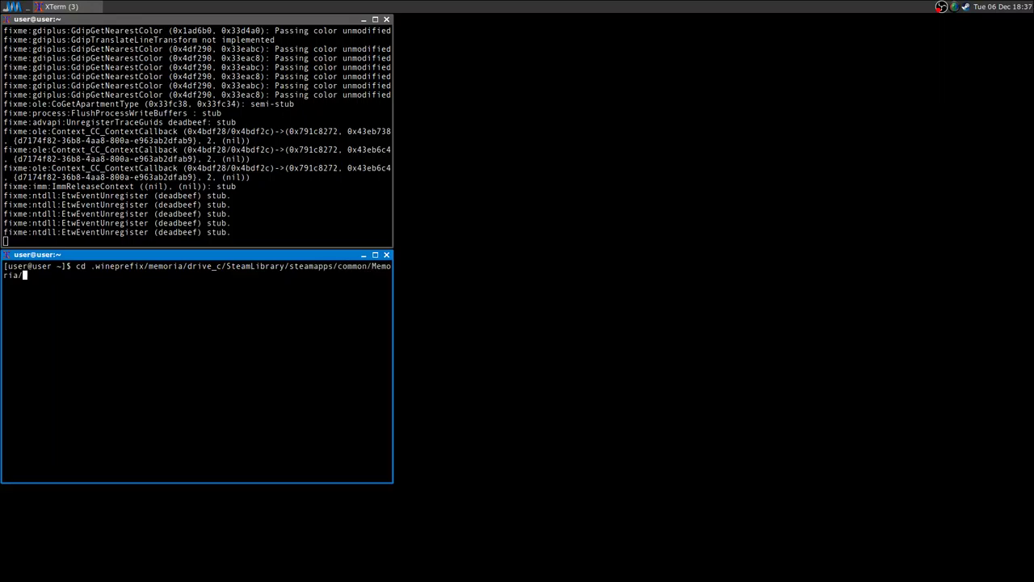
text(_)
key(Tab)
key(Tab)
key(Tab)
Change into the DotNet folder, clear the screen and list its contents
text(D)
key(Tab)
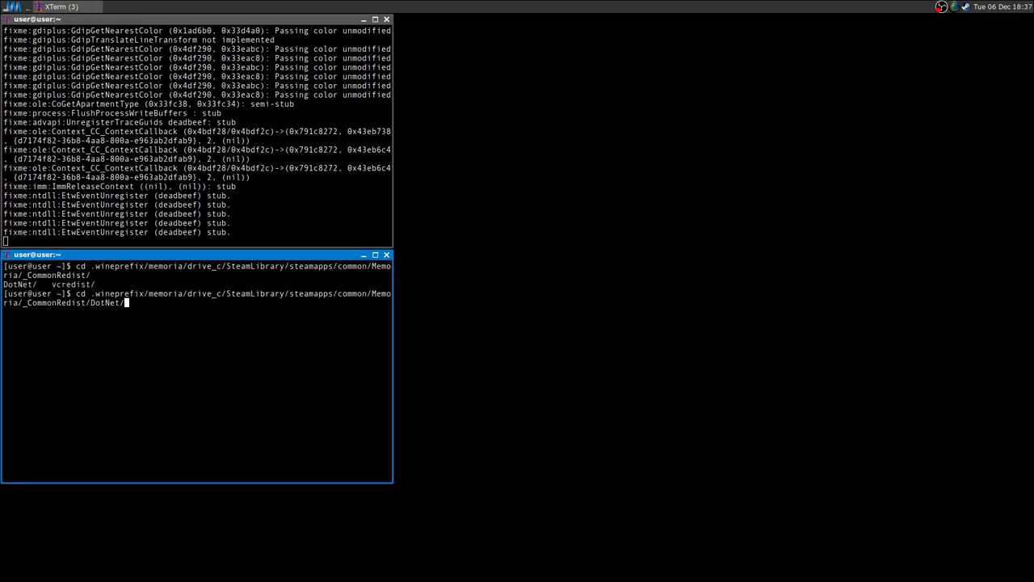
key(Return)
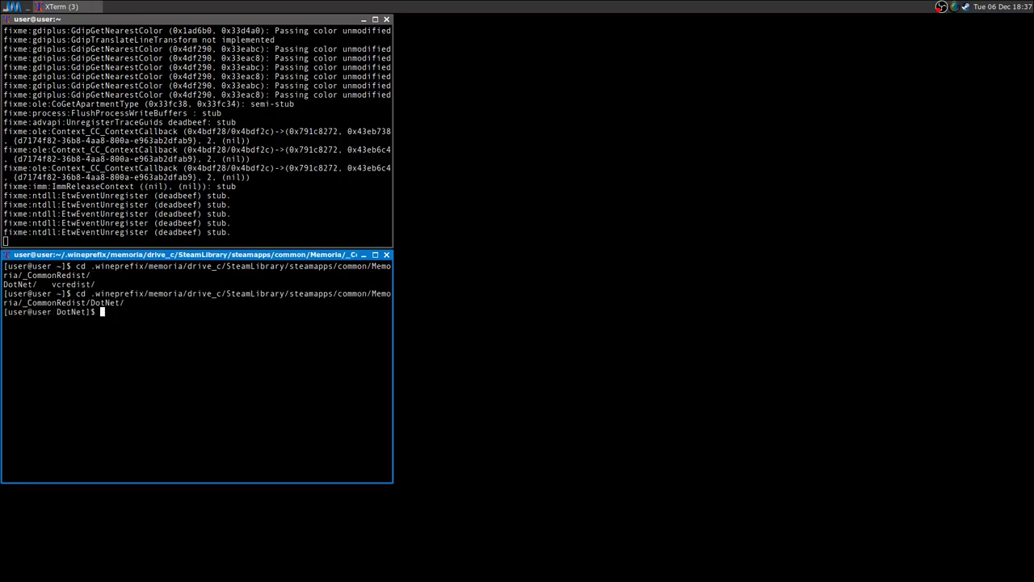
key(ctrl+l)
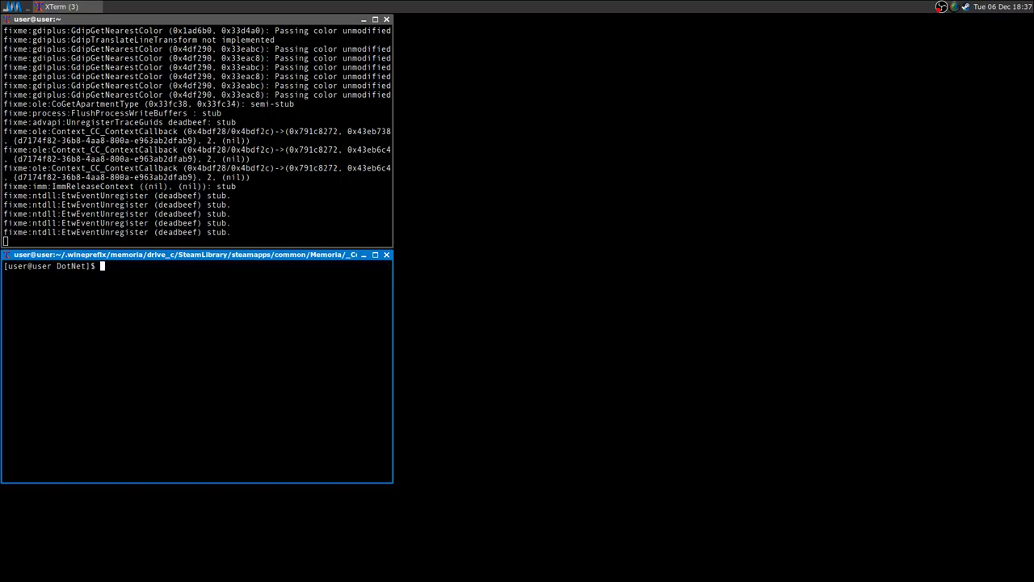
text(ls)
key(Return)
Change into the 3.5 folder, clear the screen and list dotnetfx35.exe.bak and installscript.vdf
text(cd 3)
key(Tab)
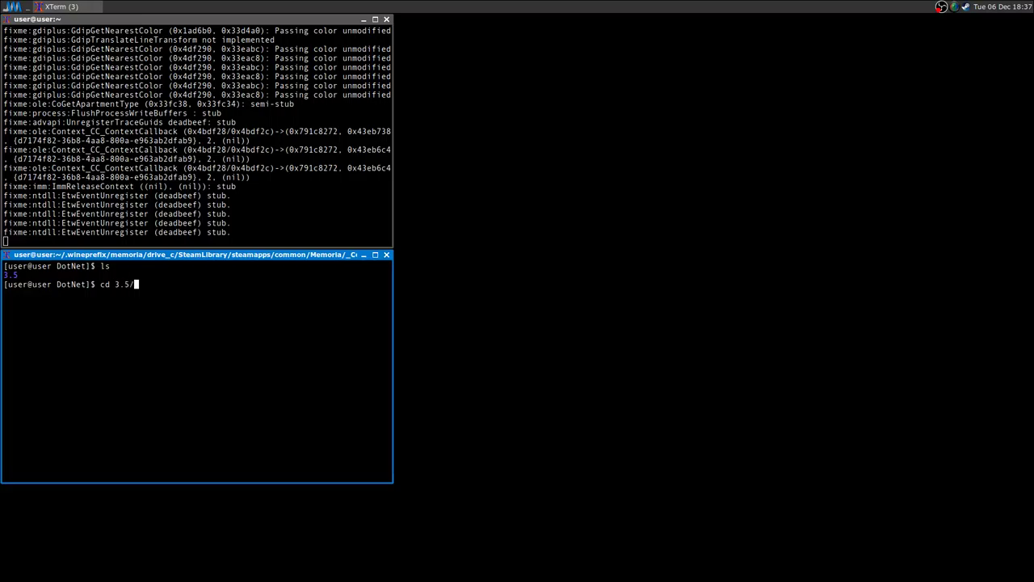
key(Return)
key(ctrl+l)
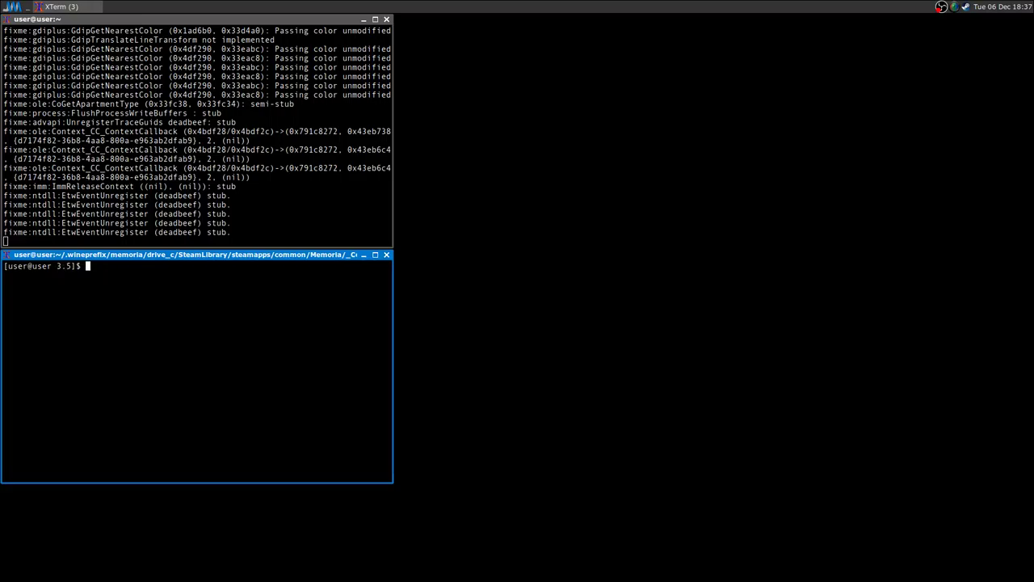
text(ls)
key(Return)
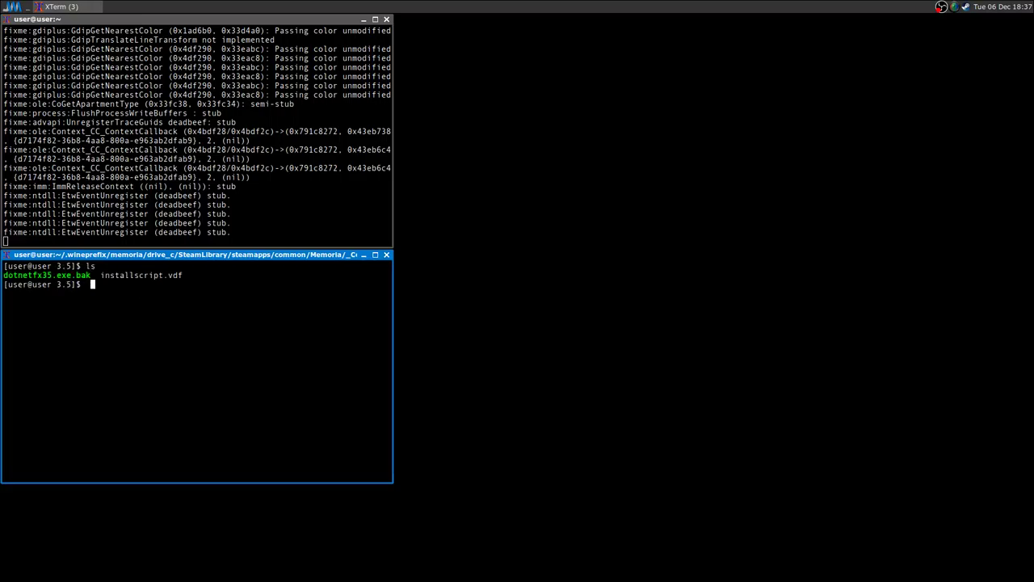
key(BackSpace)
drag(3, 275, 92, 274)
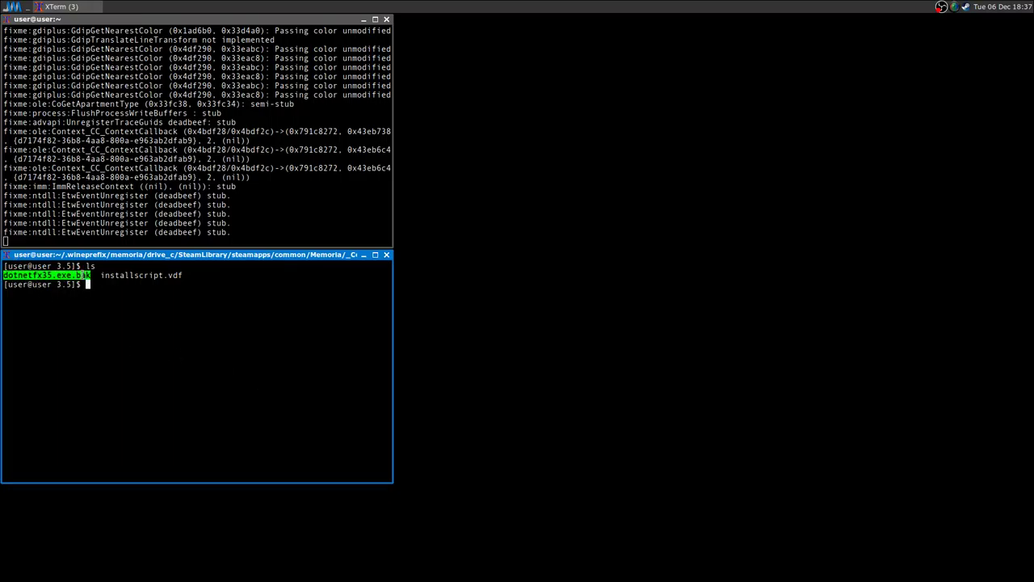
click(79, 275)
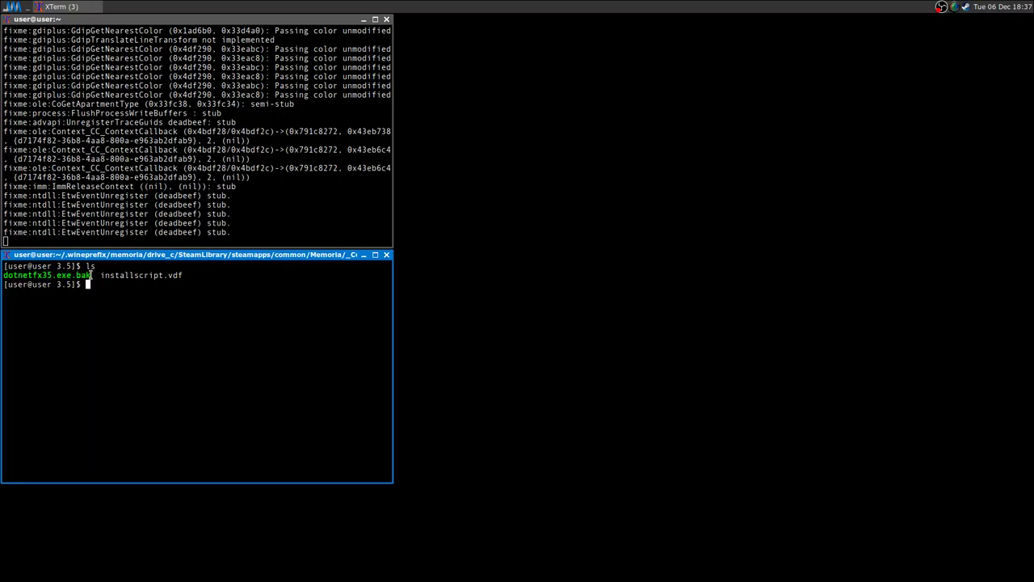
drag(3, 276, 92, 277)
click(95, 283)
drag(103, 276, 163, 275)
click(149, 285)
drag(68, 274, 90, 275)
click(97, 286)
text(mv d)
Compose 'mv dotnetfx35.exe dotnetfx35.exe.bak' by trimming .bak from the source name, unexecuted
key(Tab)
text(d)
key(Tab)
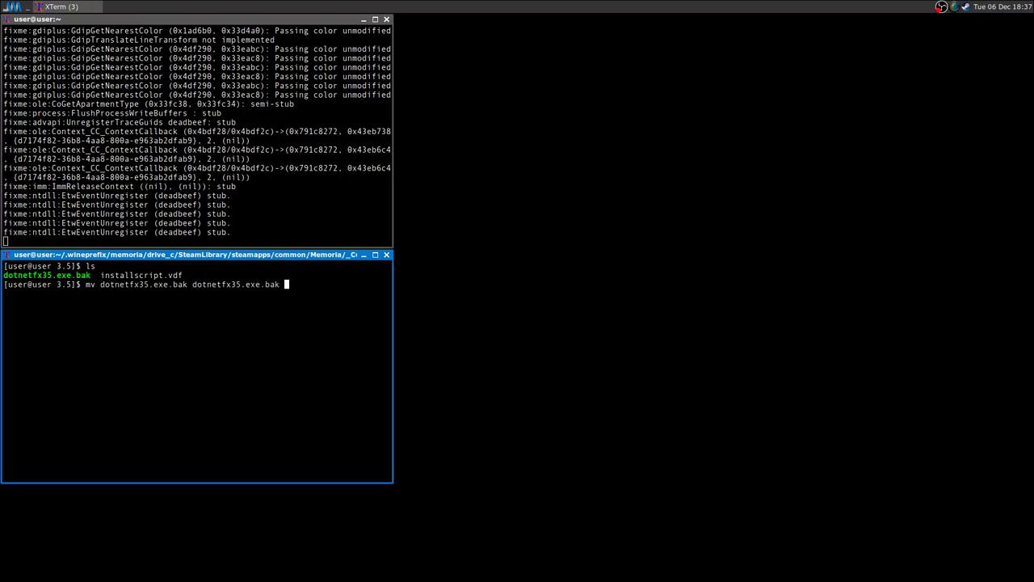
key(Left)
key(Left)
key(Left)
key(Left)
key(Left)
key(Left)
key(Left)
key(Left)
key(Left)
key(Left)
key(Left)
key(Left)
key(Left)
key(Left)
key(Left)
key(Left)
key(Left)
key(Left)
key(Left)
key(Left)
key(Left)
key(Left)
key(Left)
key(Left)
key(Delete)
key(Delete)
key(Delete)
key(Delete)
key(Left)
key(Left)
key(Left)
key(Left)
key(Left)
key(Left)
key(Left)
key(Left)
key(Left)
key(Left)
key(Left)
key(Left)
key(Left)
key(Left)
key(Left)
key(Left)
key(Left)
key(Right)
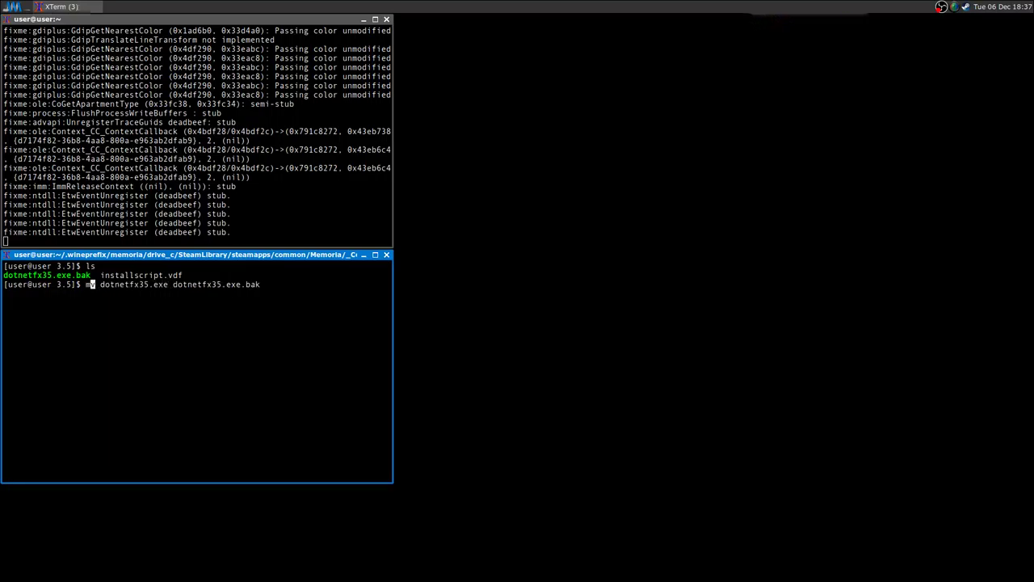